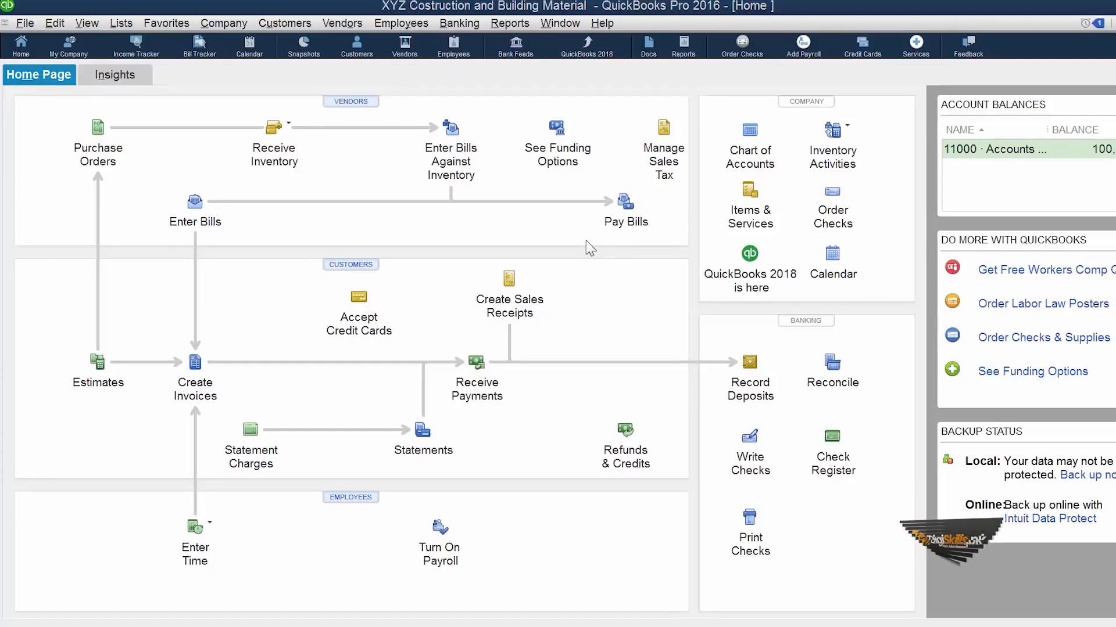
- Open the custom field setup from the additional info of the customer who has the Housing Scheme and Plaza LHR A jobs
click(359, 266)
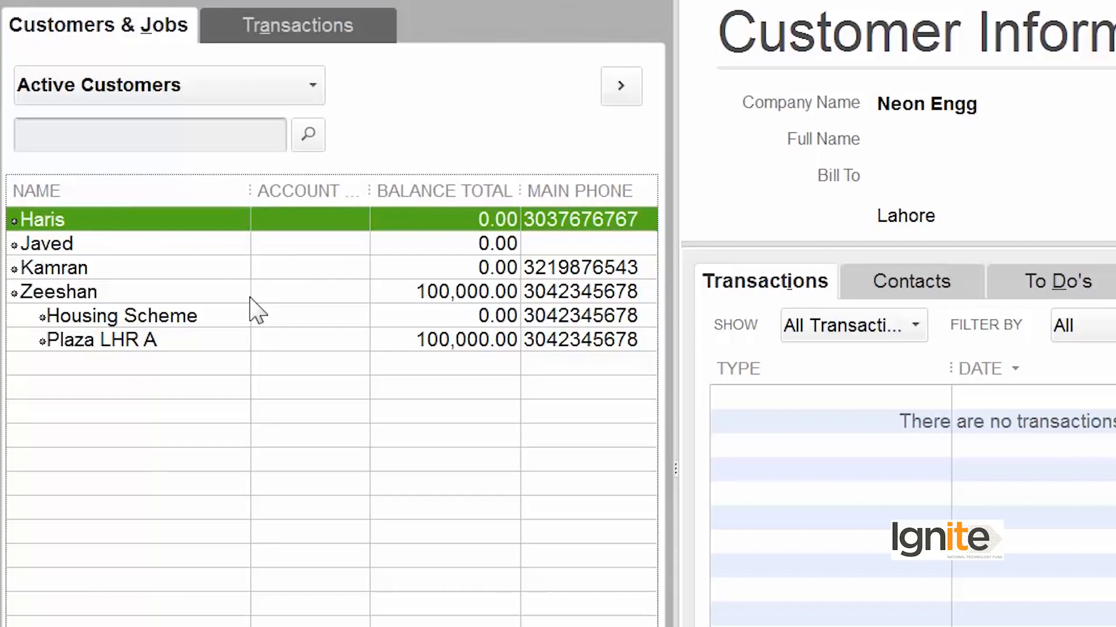
right_click(264, 292)
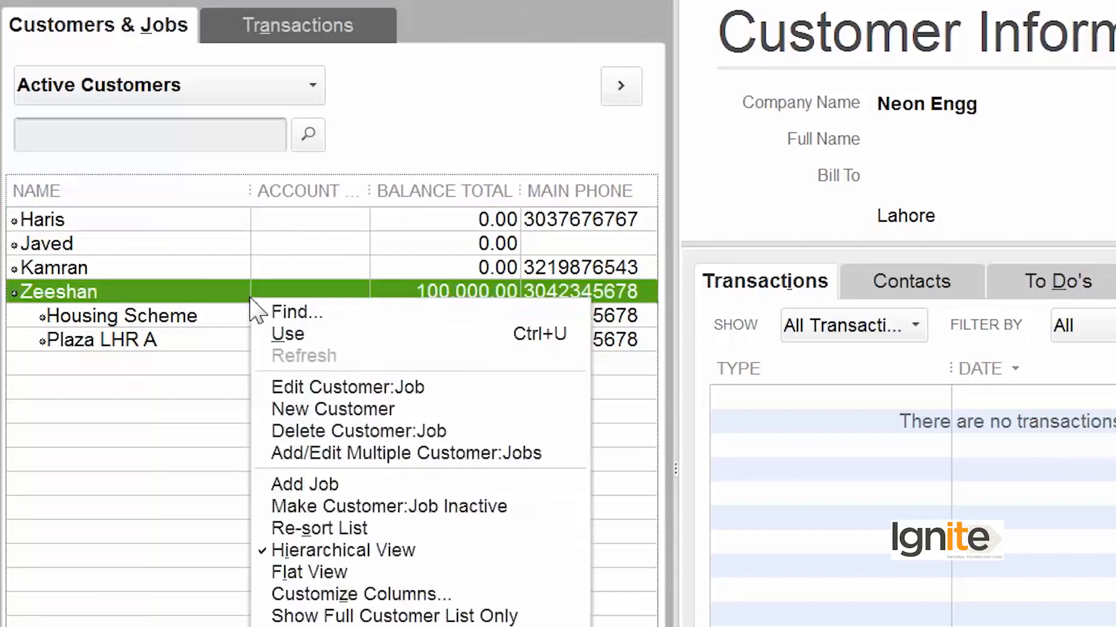
click(303, 316)
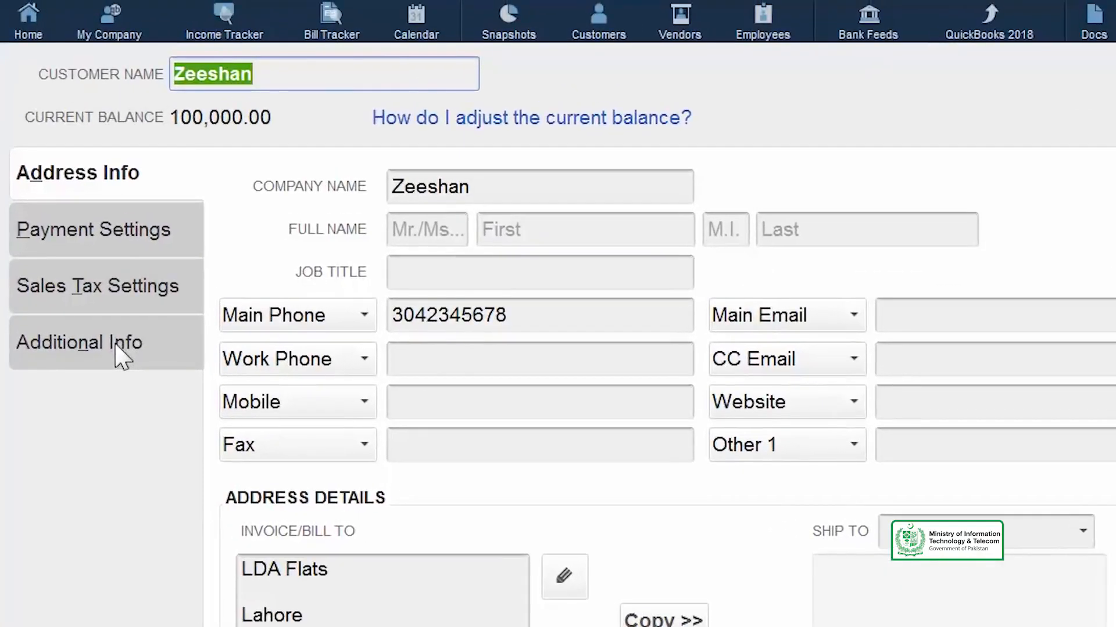
click(120, 355)
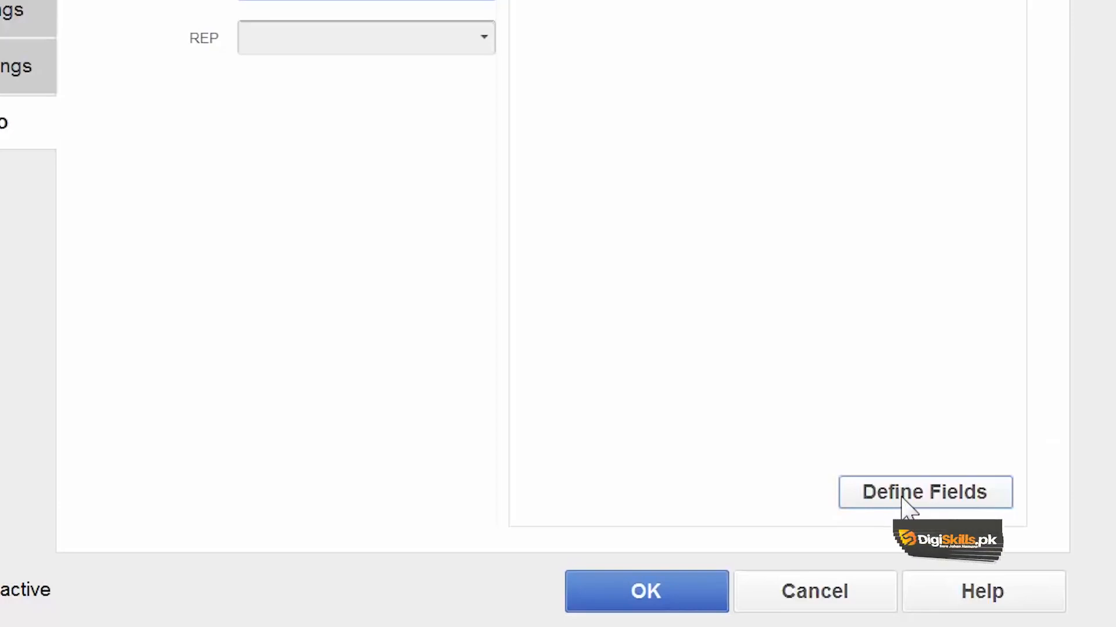
click(902, 500)
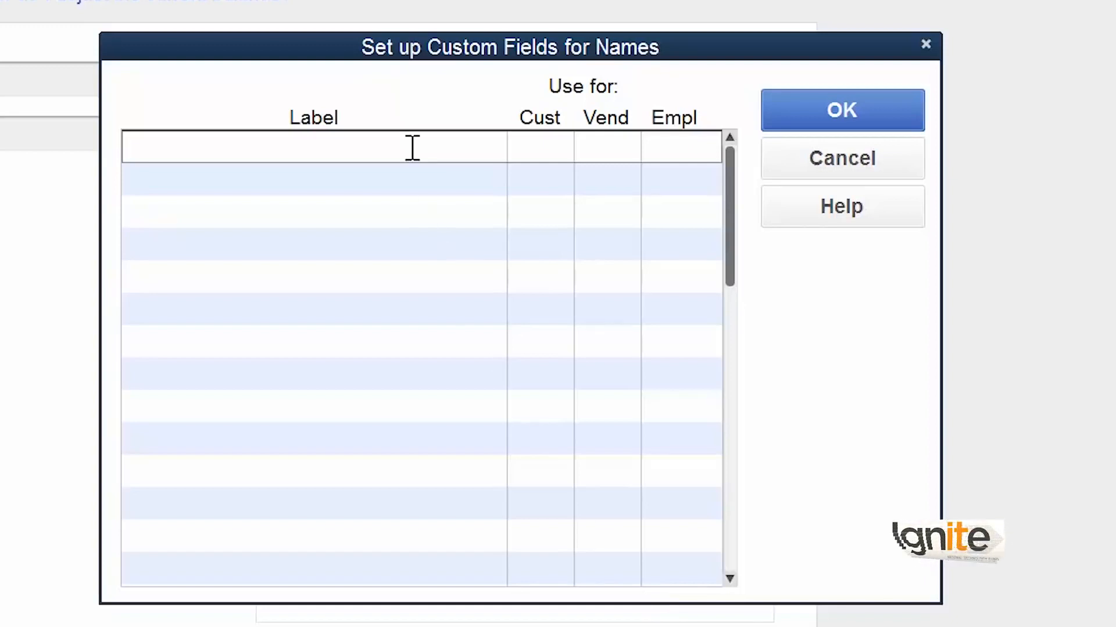
- Label three custom fields Cement, Steel and Birthday
text(Cement)
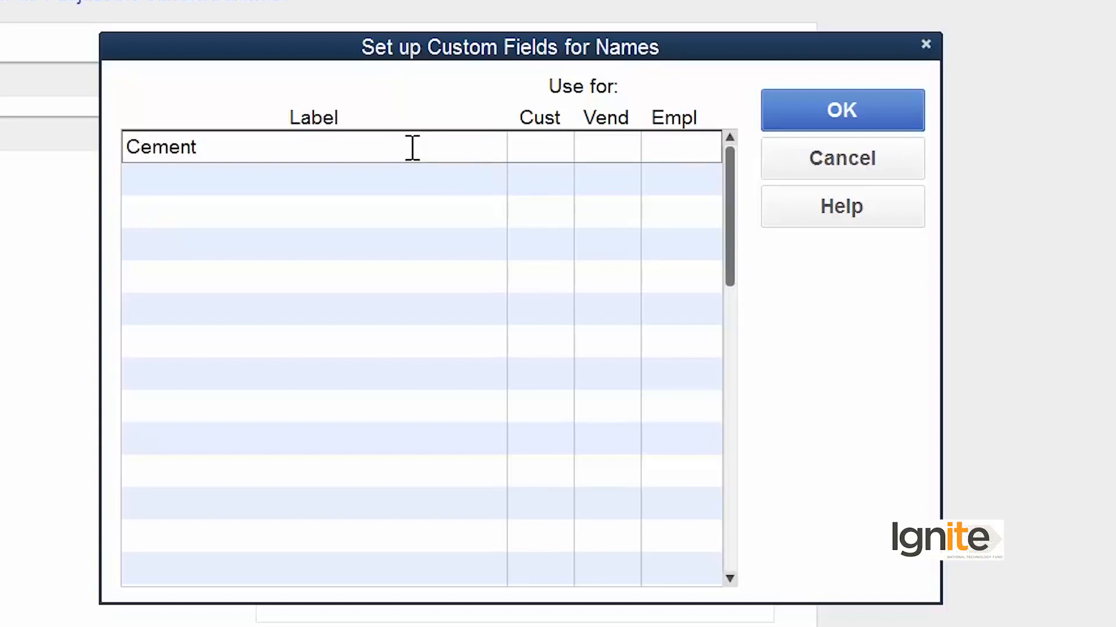
click(183, 185)
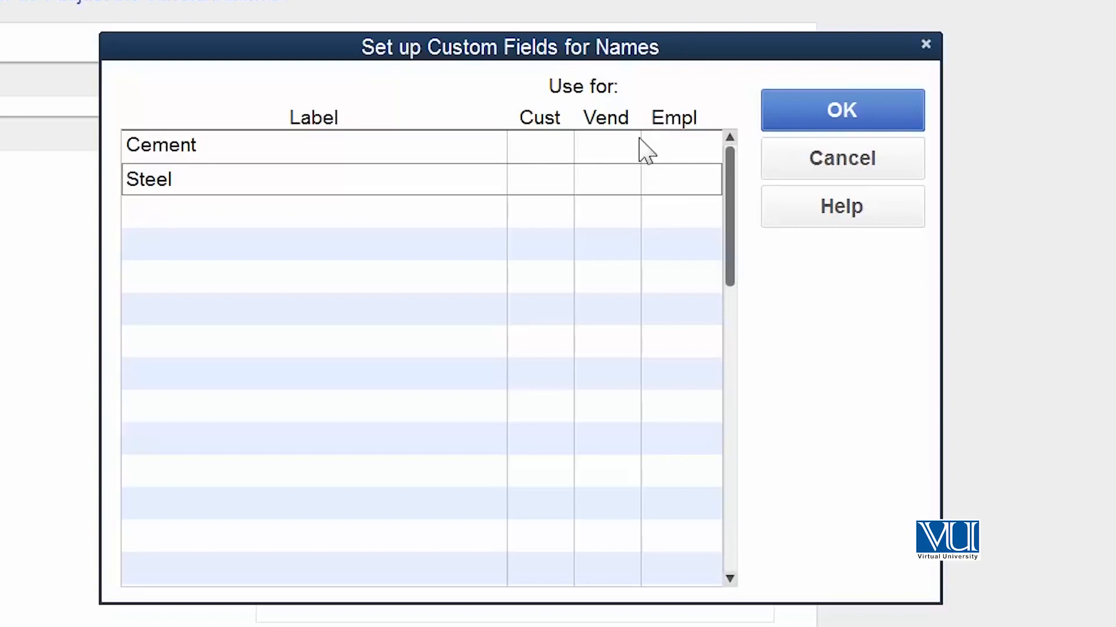
click(253, 212)
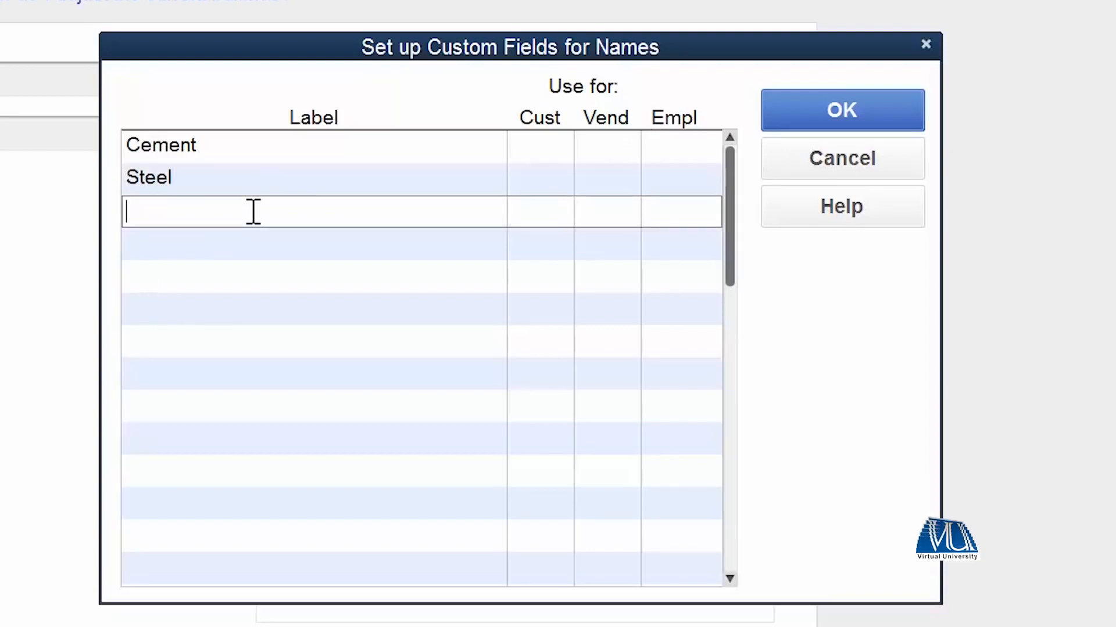
text(Birthday)
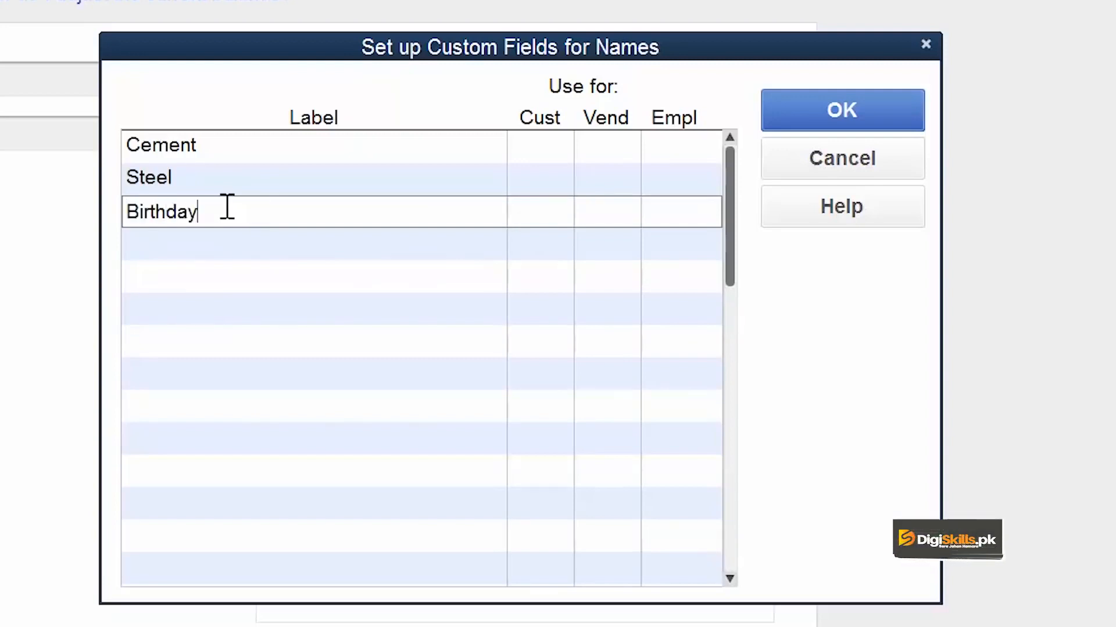
- Enable Cement and Steel for customers only and Birthday for customers, vendors and employees, and save the custom fields
click(560, 147)
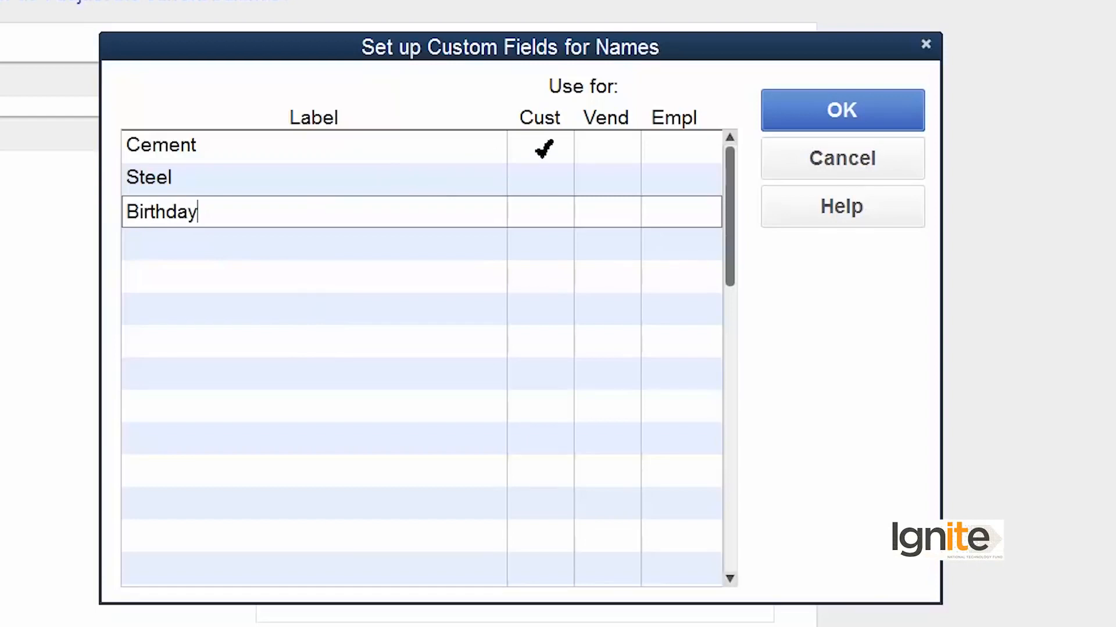
click(543, 149)
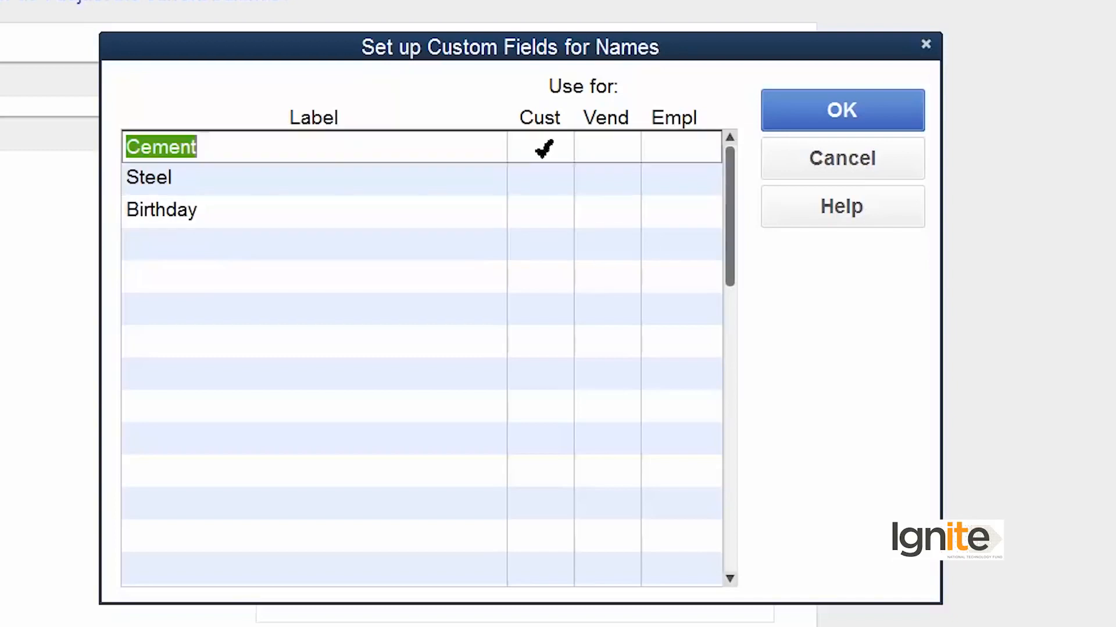
click(543, 183)
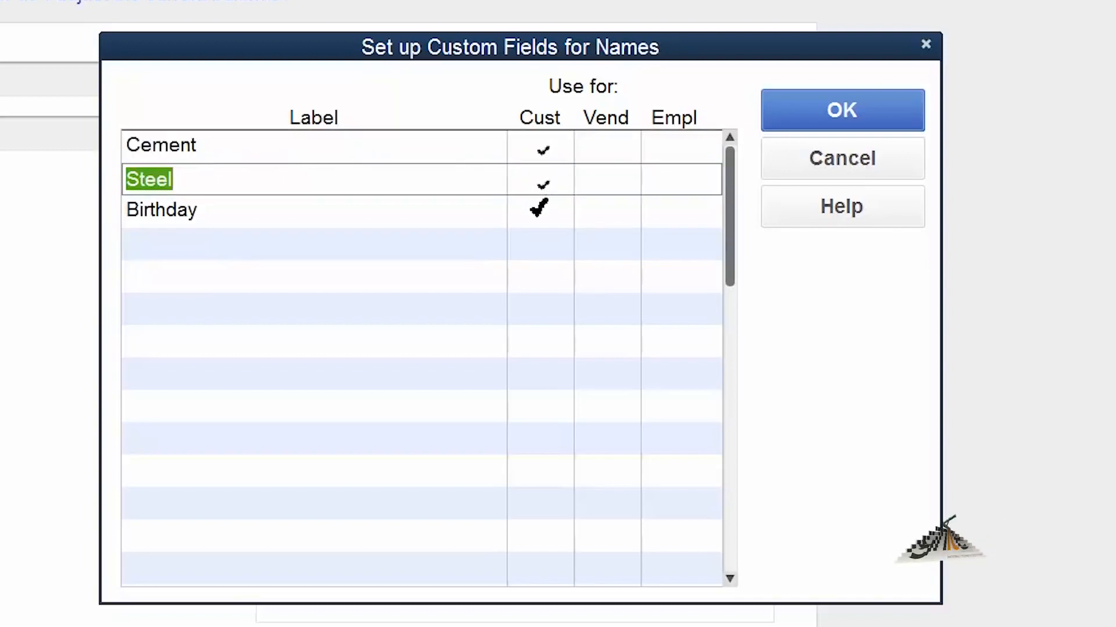
click(541, 210)
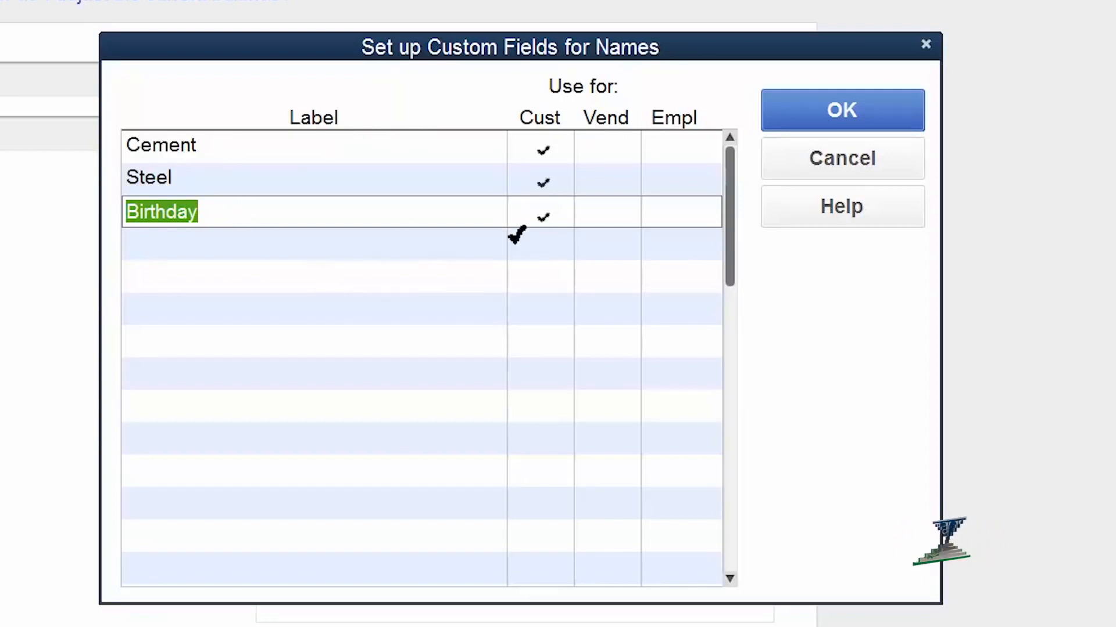
click(623, 215)
click(675, 215)
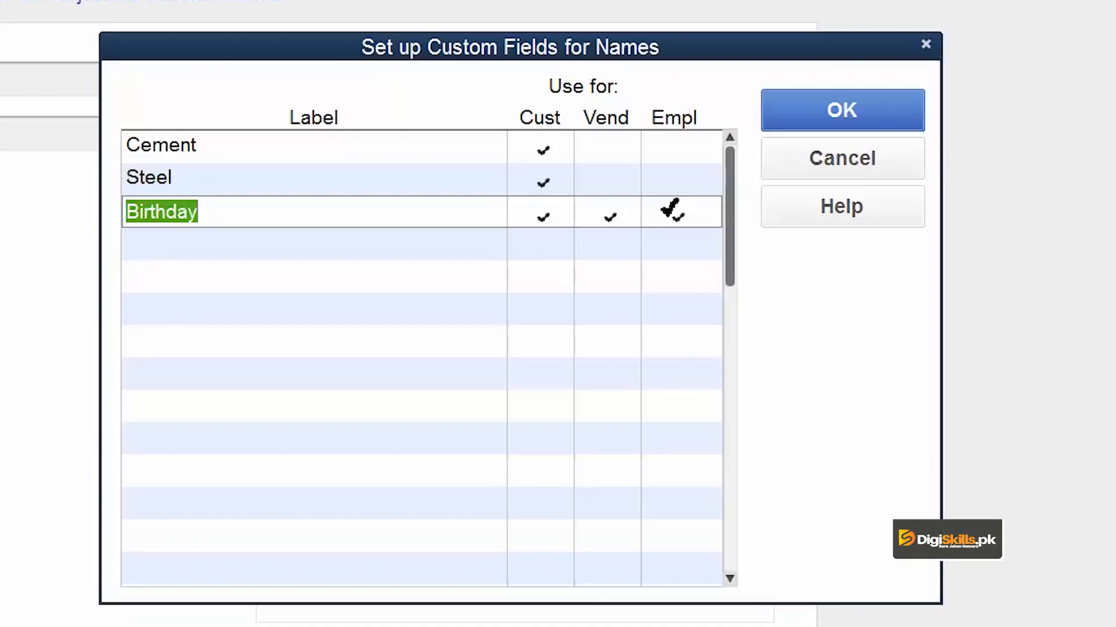
click(860, 111)
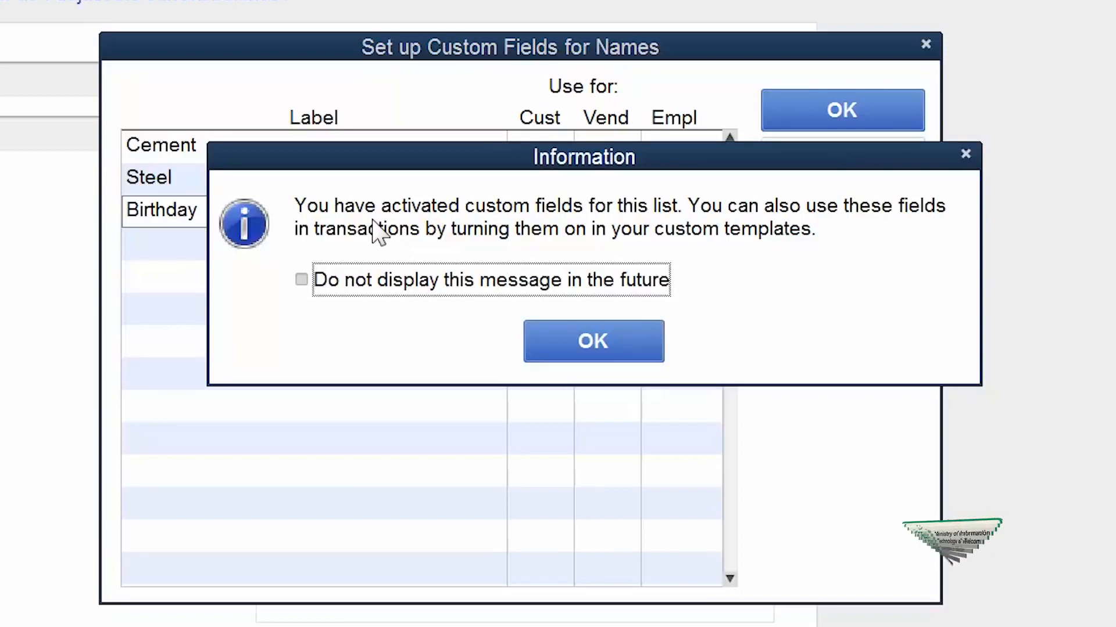
click(588, 340)
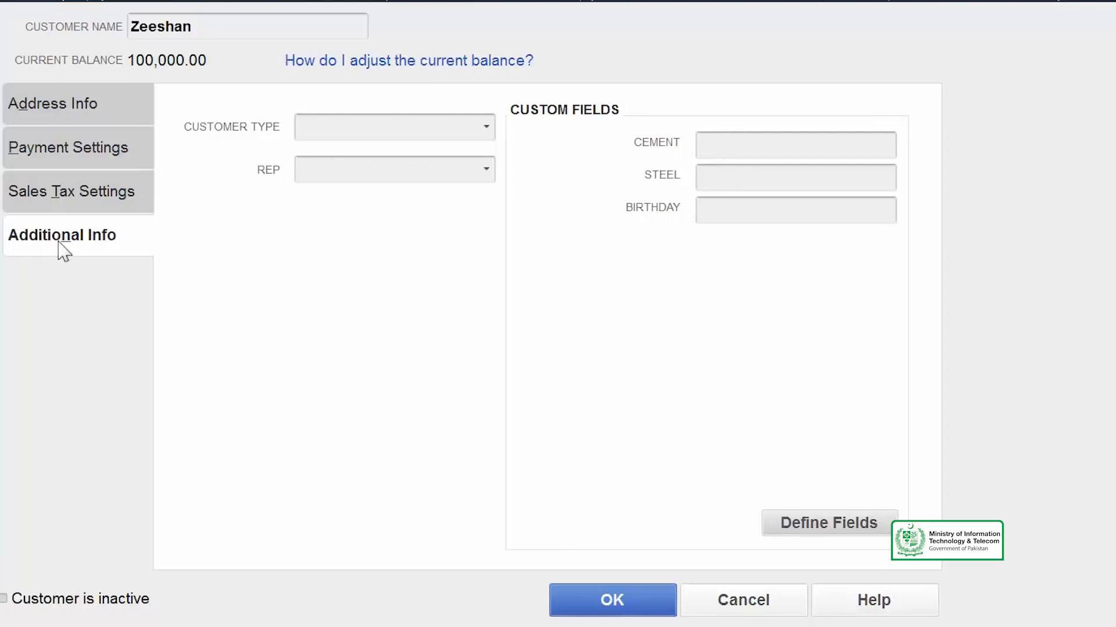
- Fill the customer's Cement field with XYZ Cement and Steel field with ABC Cement, and save the customer record
click(783, 137)
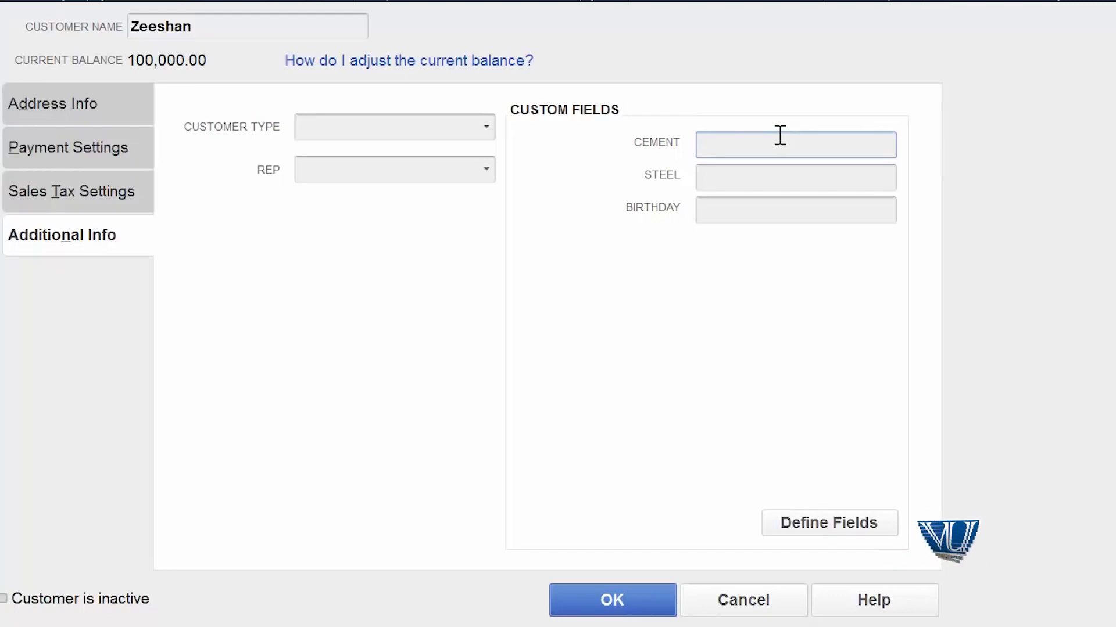
text(XYZ Cement)
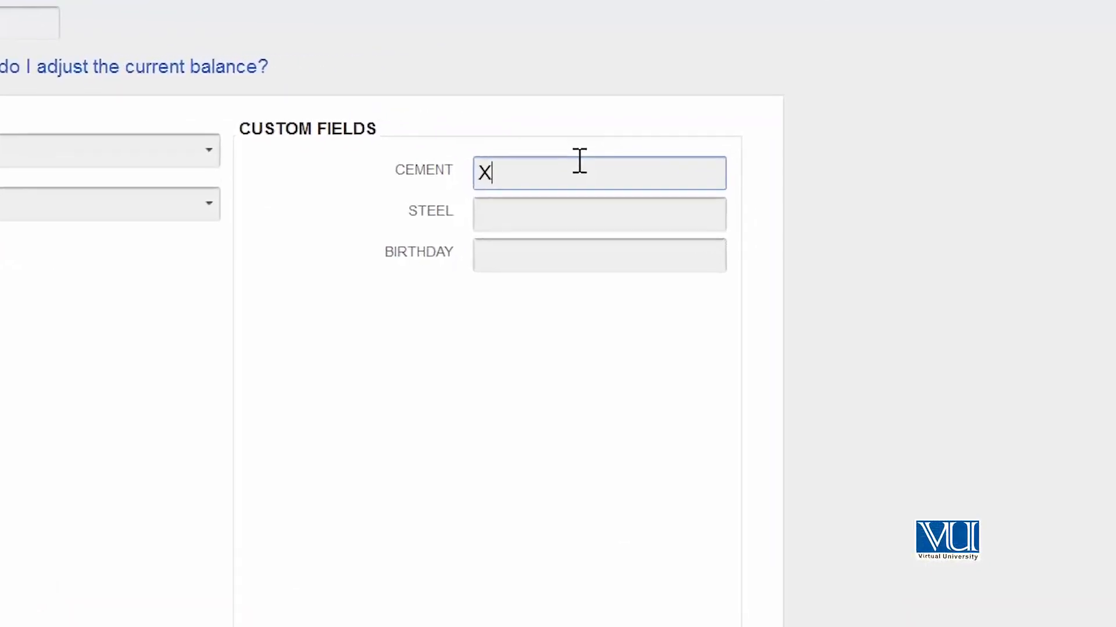
key(Tab)
text(ABC Cement)
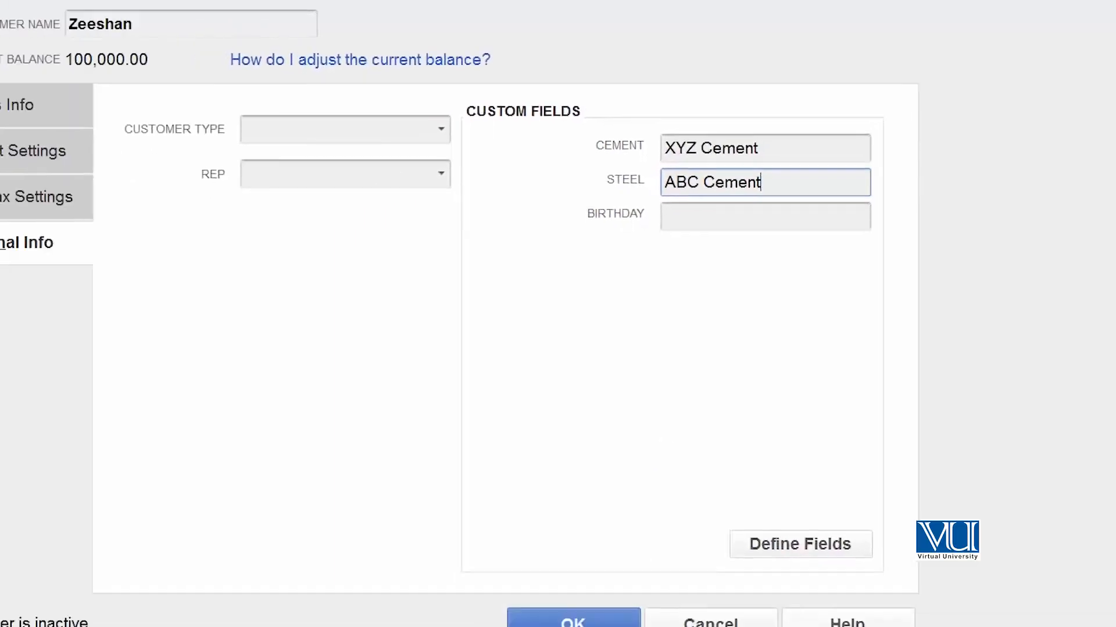
click(626, 603)
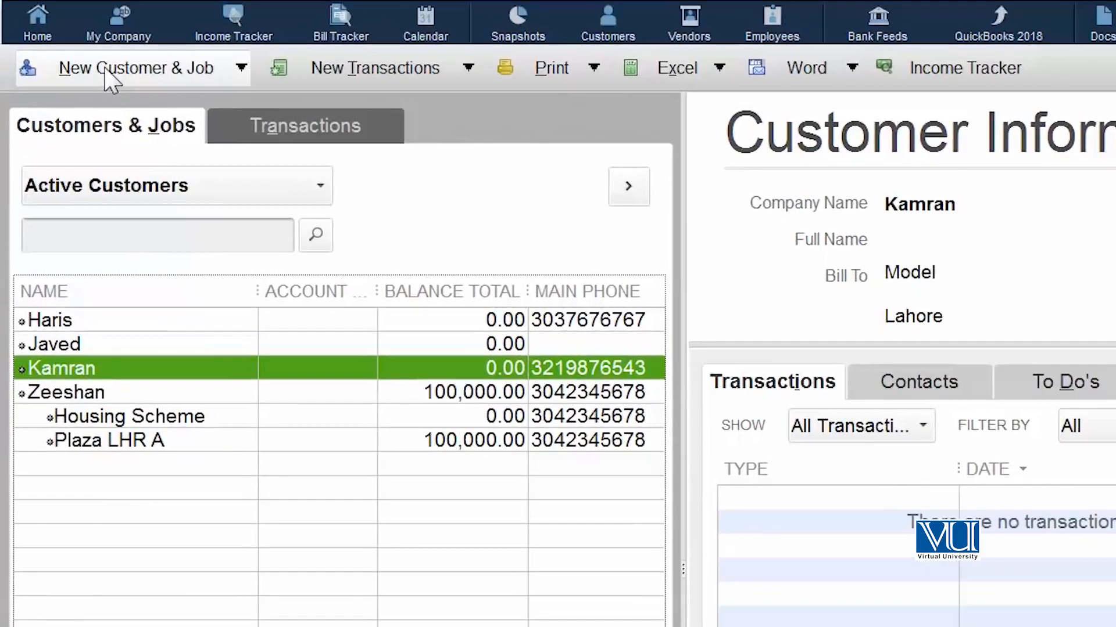
- Open the list for adding multiple customers and jobs and add Cement, Steel and Birthday to its displayed columns
click(76, 20)
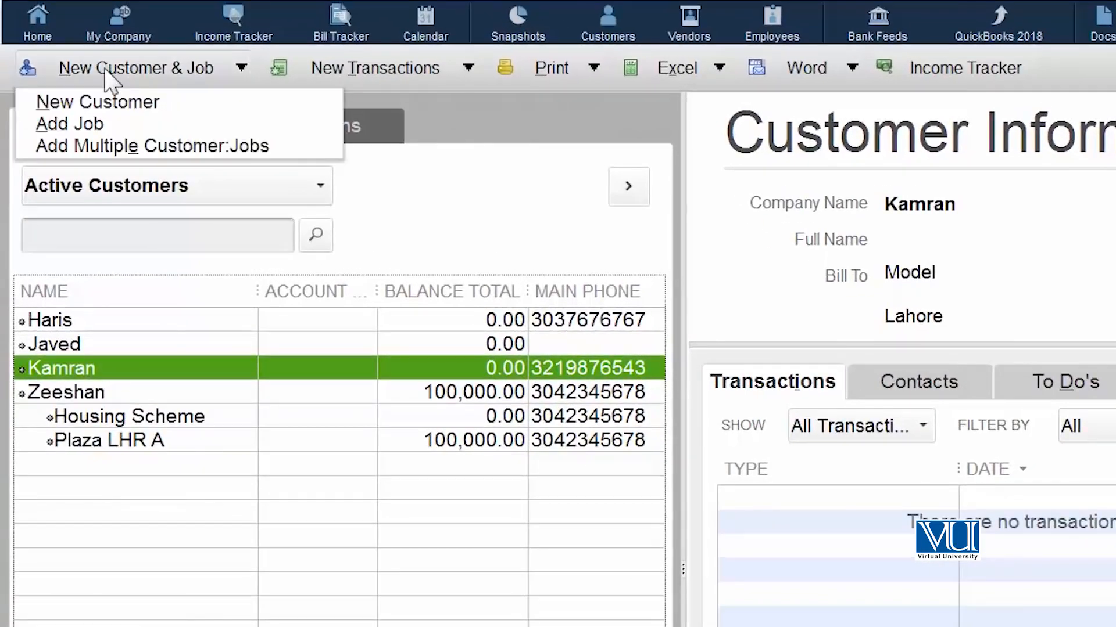
click(111, 146)
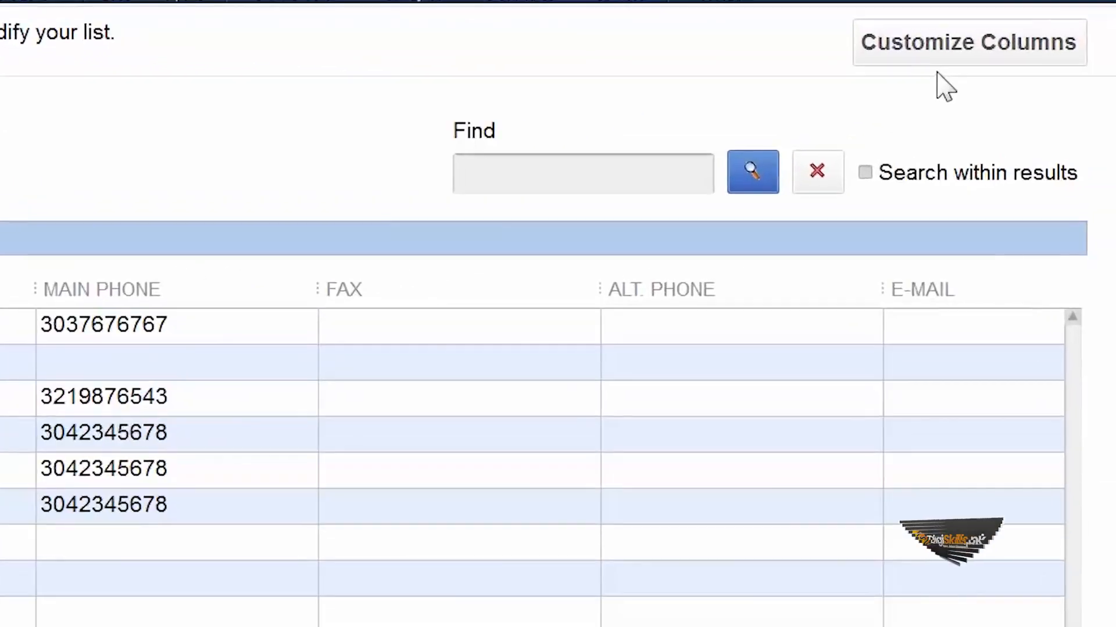
click(977, 58)
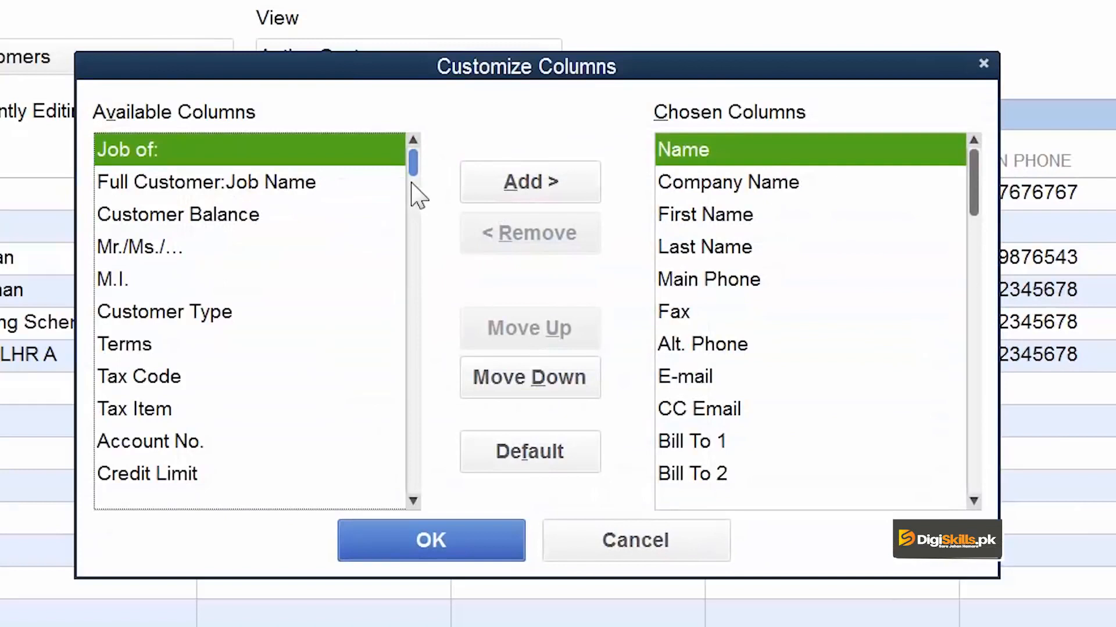
drag(412, 174, 412, 442)
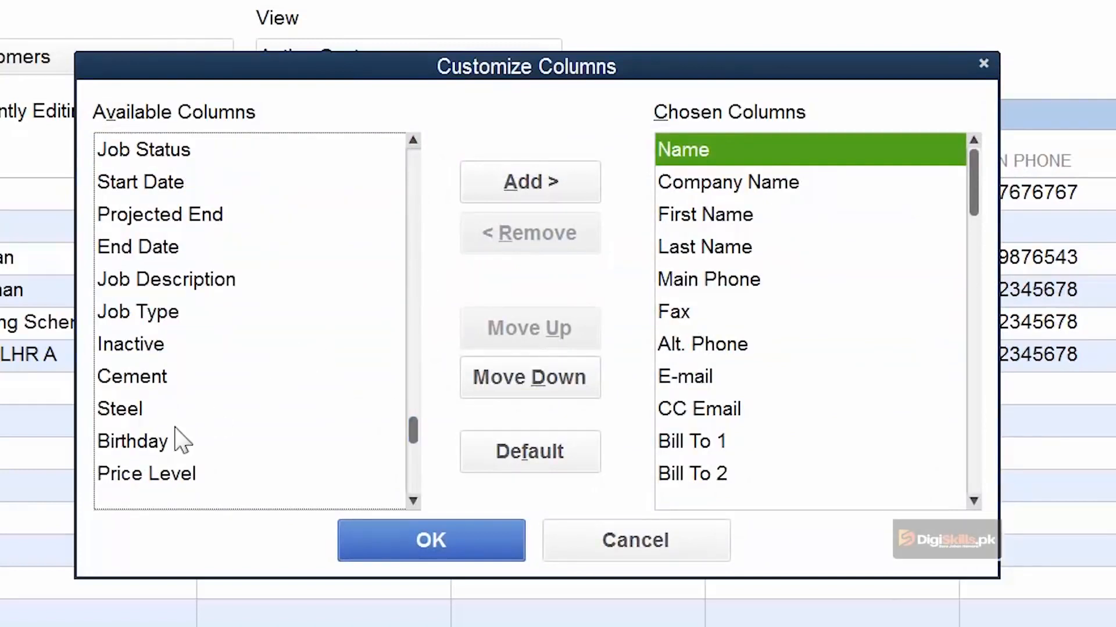
click(167, 381)
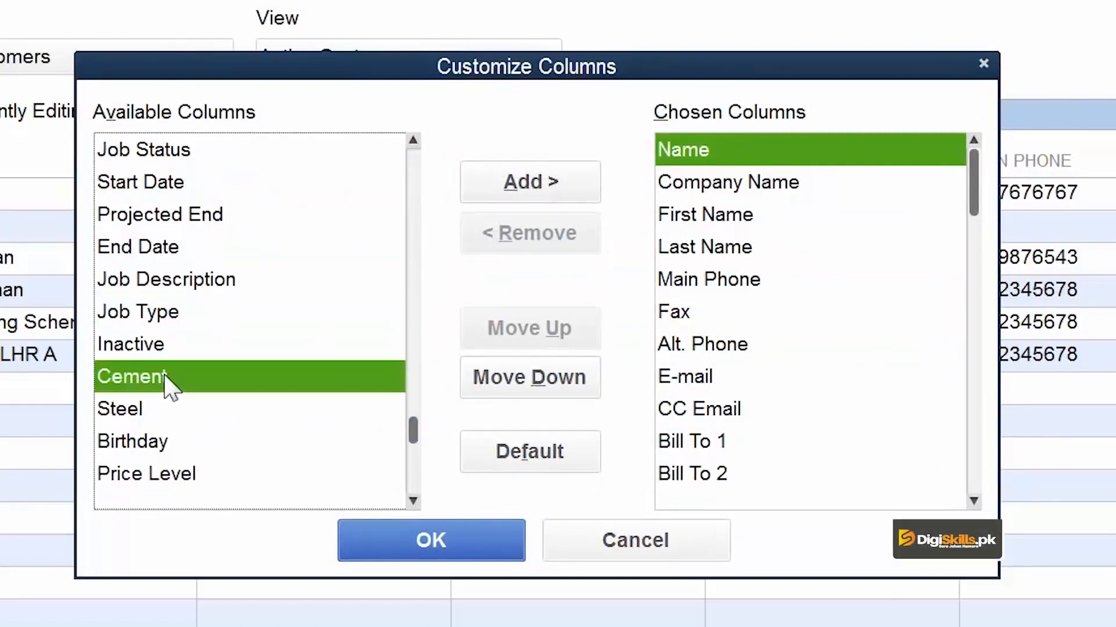
click(569, 209)
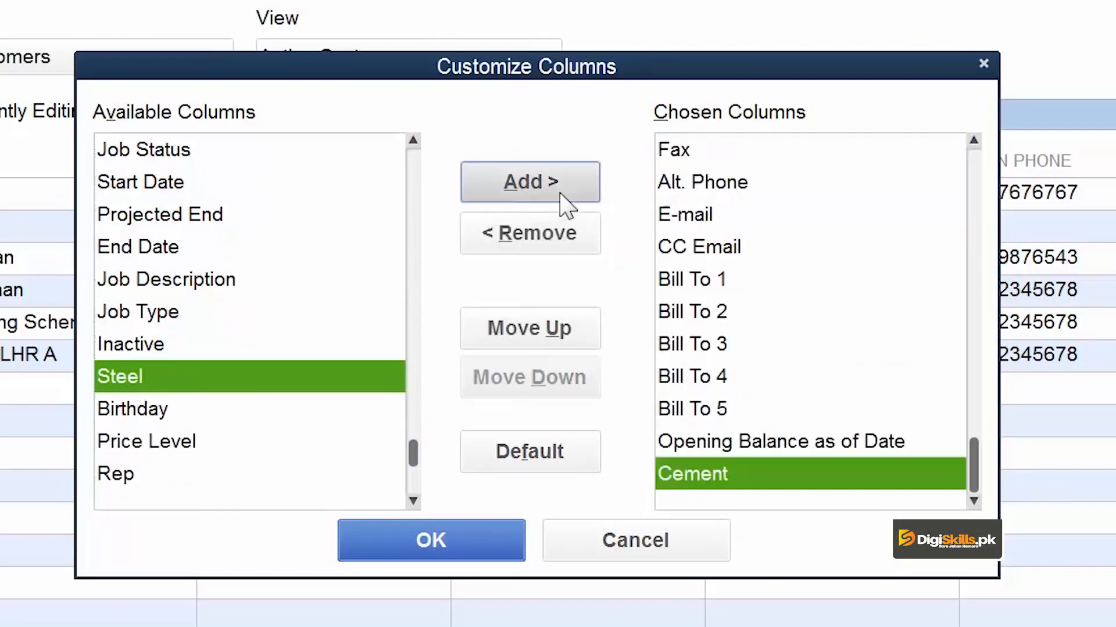
click(530, 194)
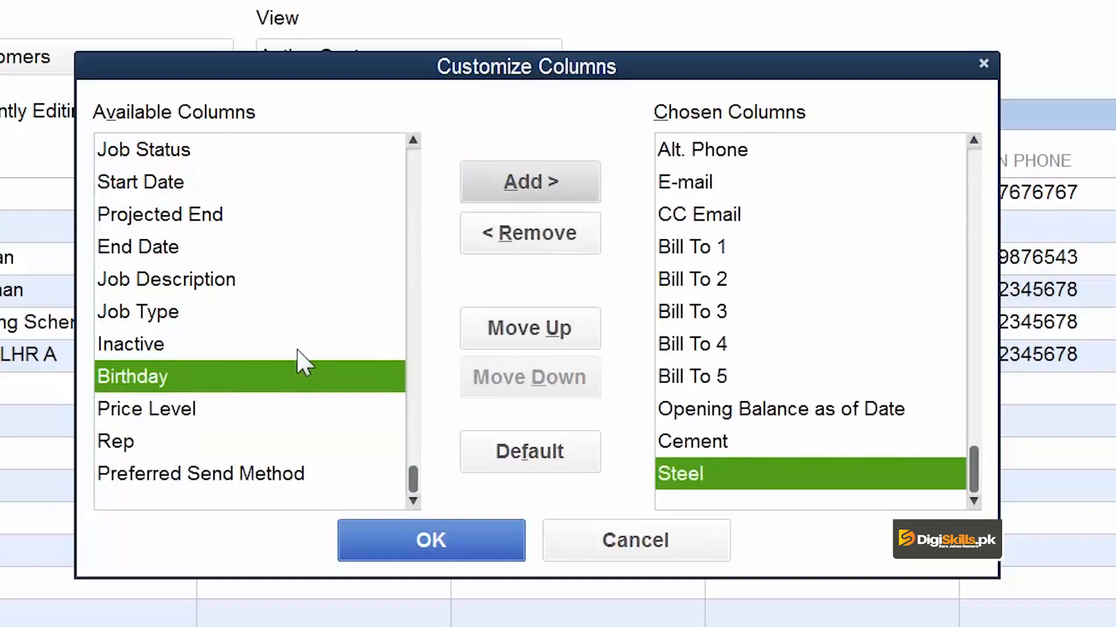
click(564, 184)
click(466, 540)
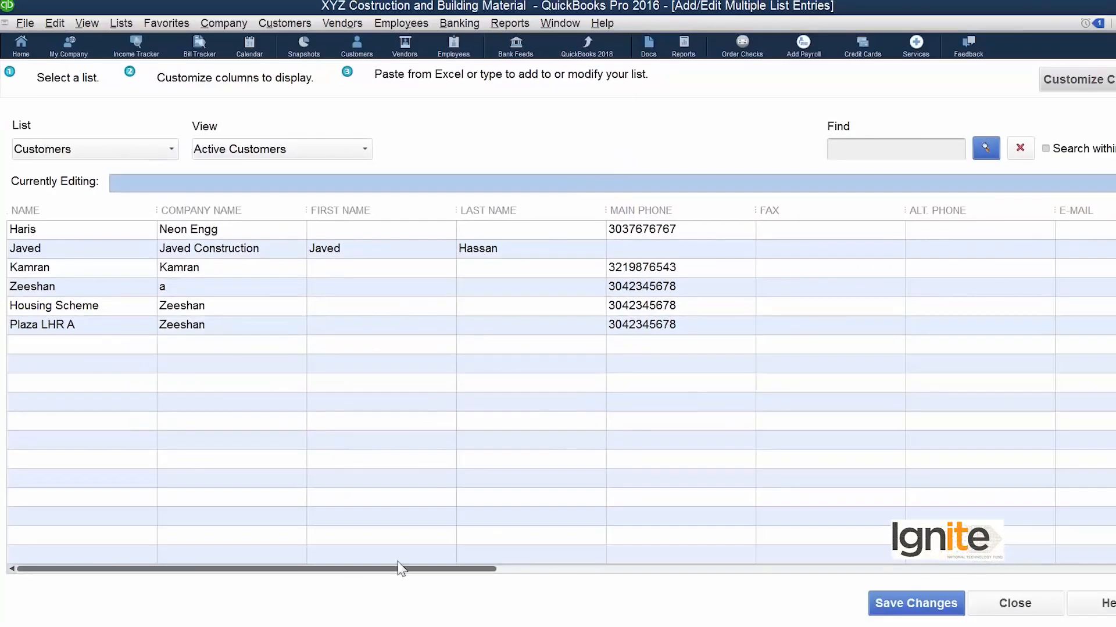
- Fill the Steel column with ABC Cement in the first row, SSS Cement in the second and third, and ABC Cement for Housing Scheme
drag(360, 570, 1054, 606)
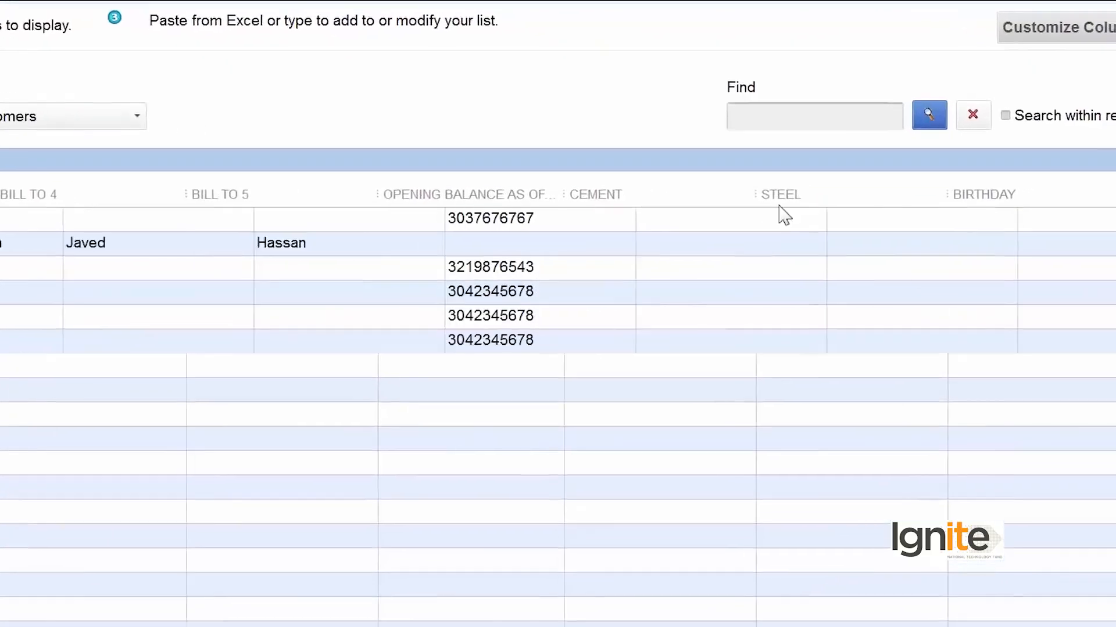
text(ABC Ceme)
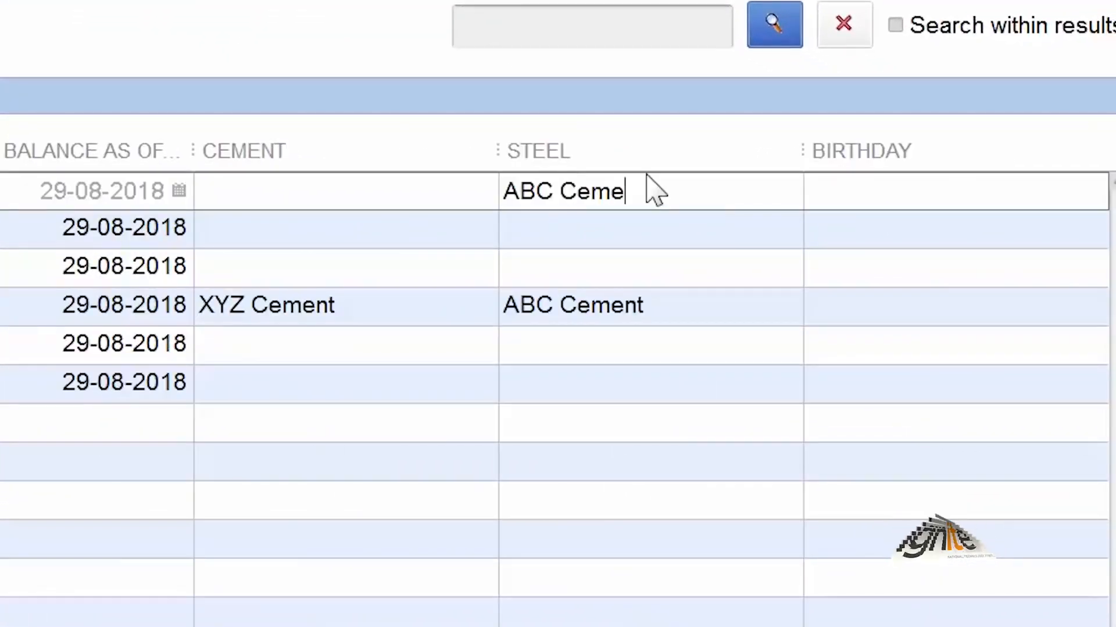
text(nt)
key(Return)
text(SSS Cement)
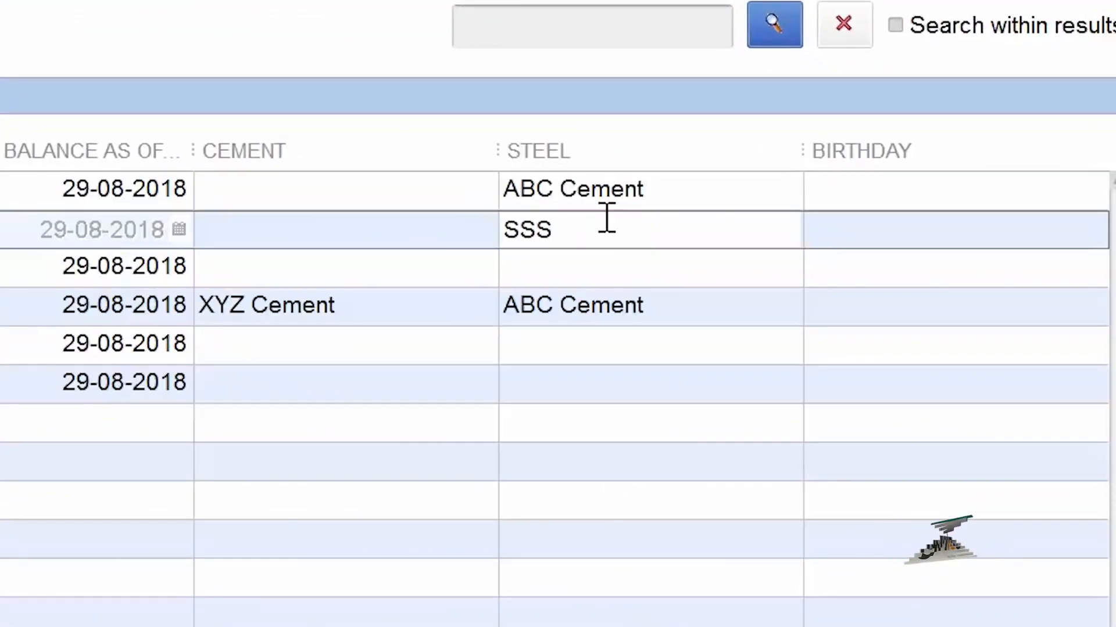
key(Return)
text(SSS Cement)
click(580, 344)
text(ABC Cement)
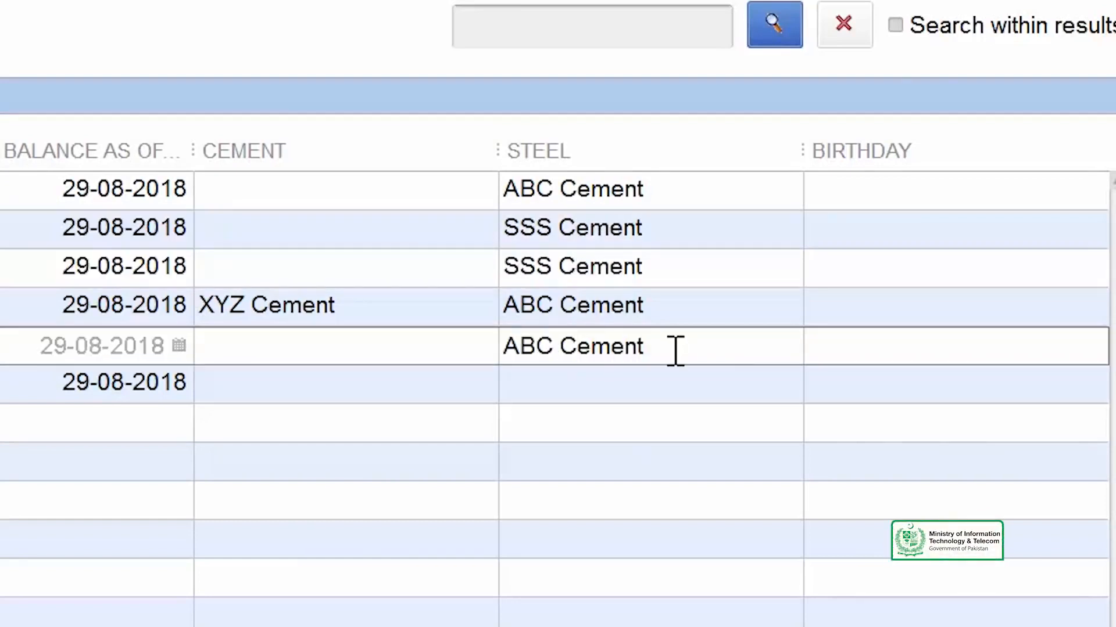
- Copy down the Steel value from the Housing Scheme row and the Cement value XYZ Cement from the fourth row
right_click(674, 352)
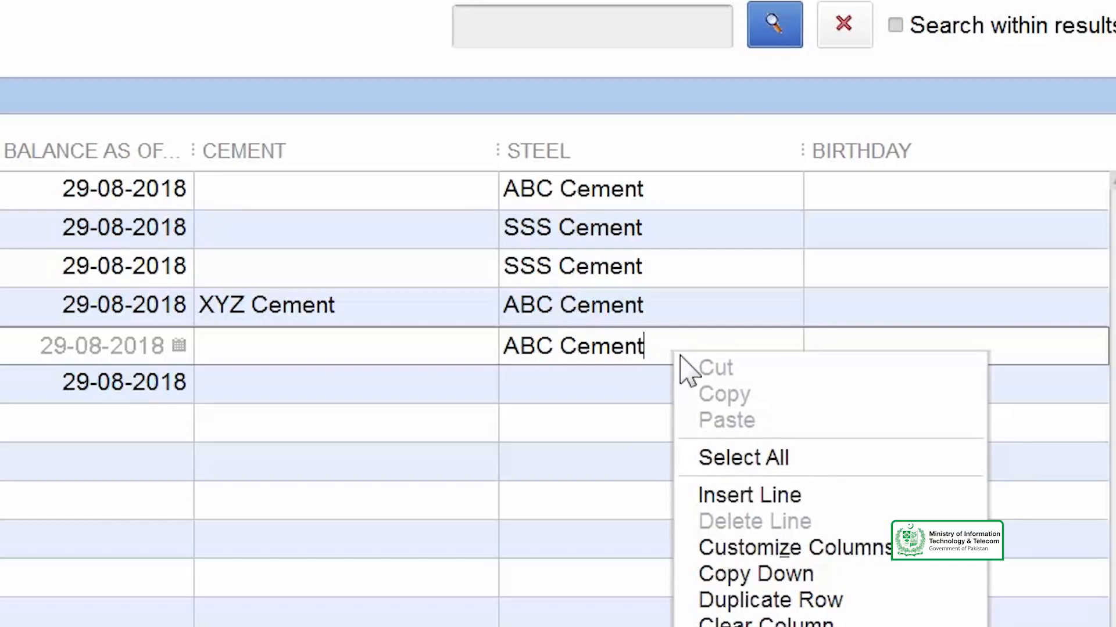
click(890, 578)
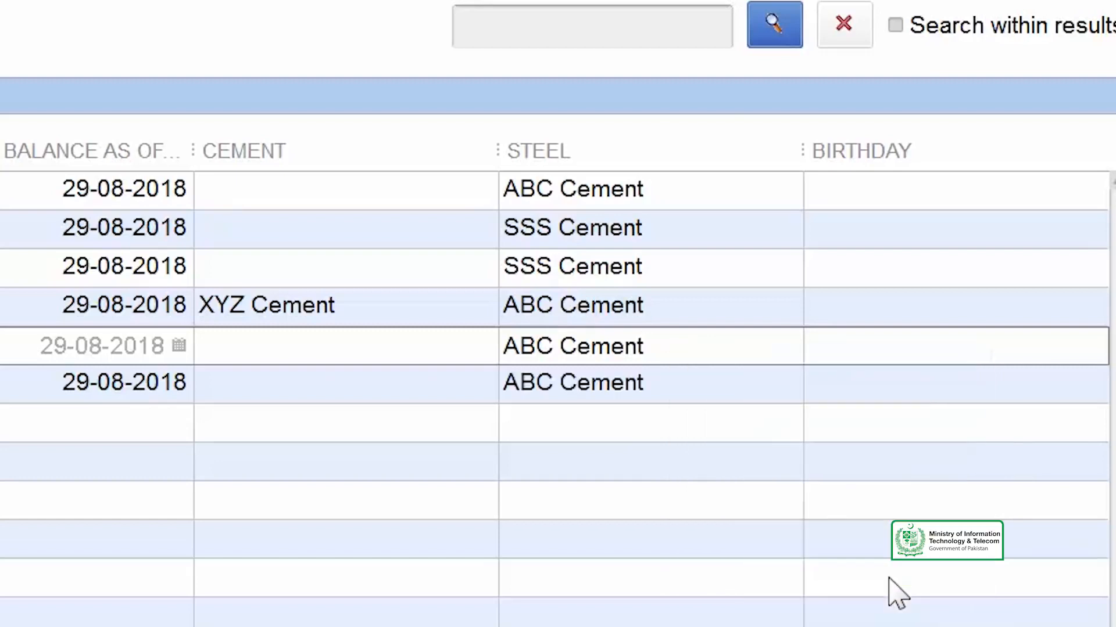
click(412, 305)
right_click(409, 303)
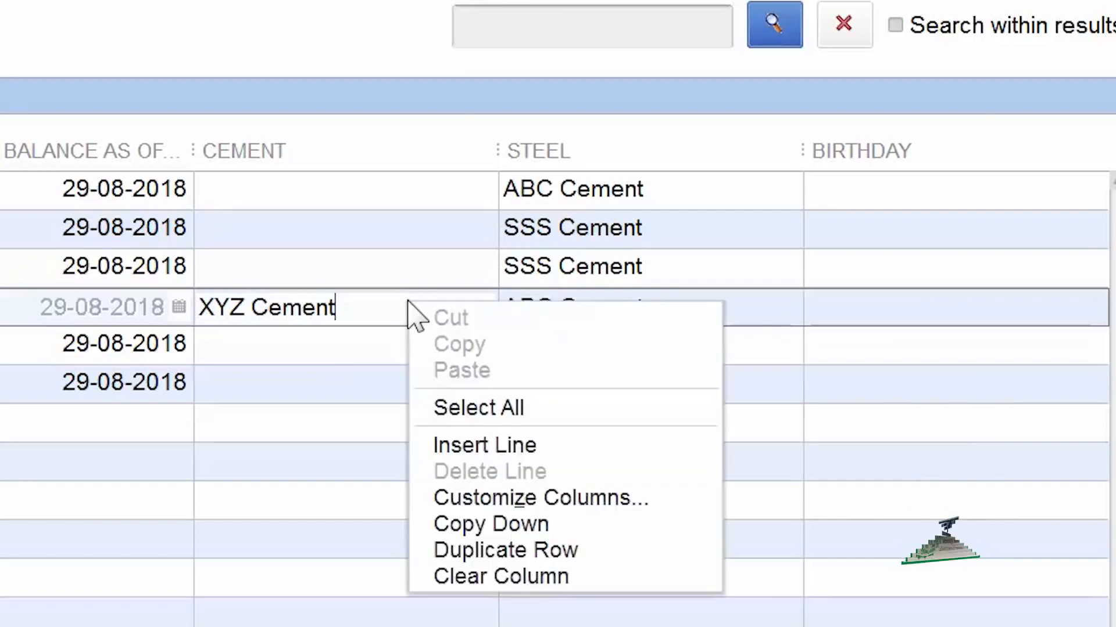
click(563, 523)
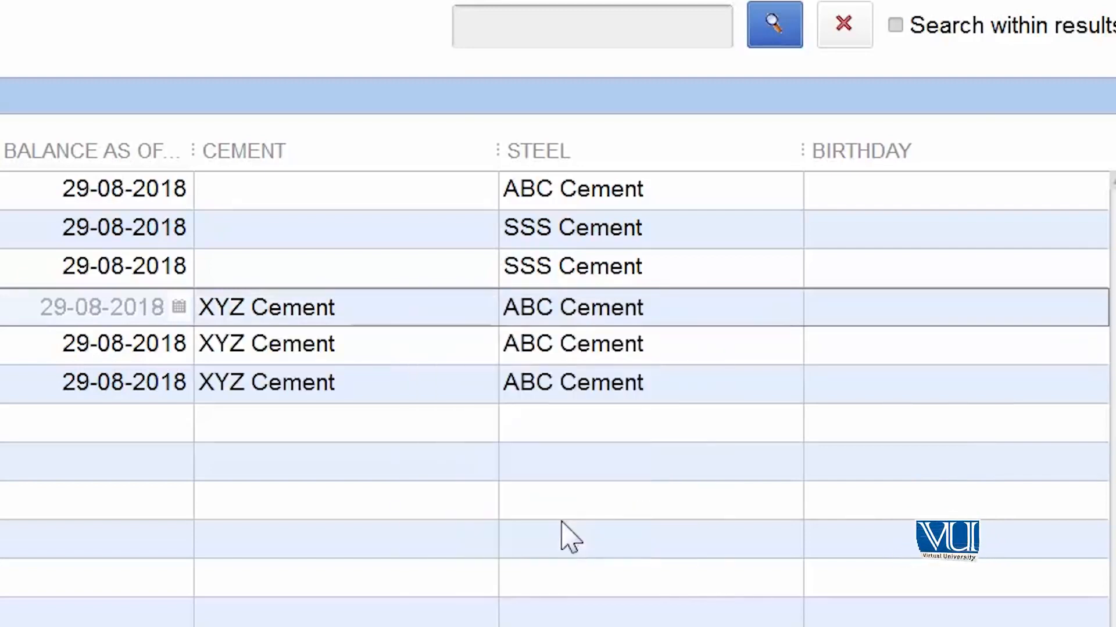
- Fill the Cement column with TTT Cement in the first, second and third rows
click(245, 192)
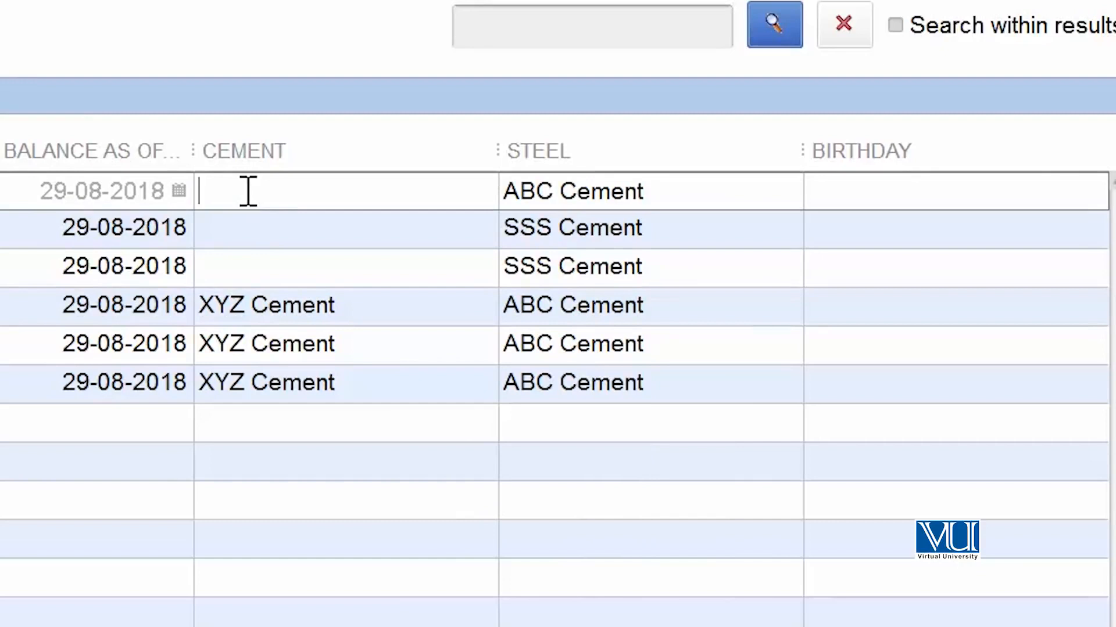
text(TTT Cemen)
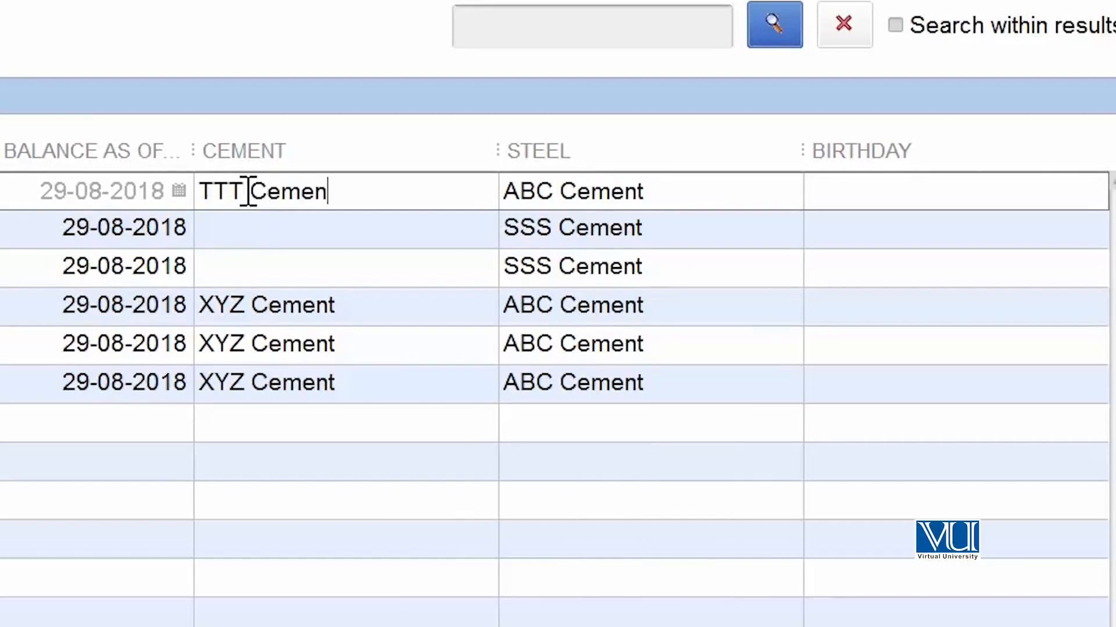
text(t)
key(Return)
text(TTT Cement)
key(Return)
text(TTT Ce)
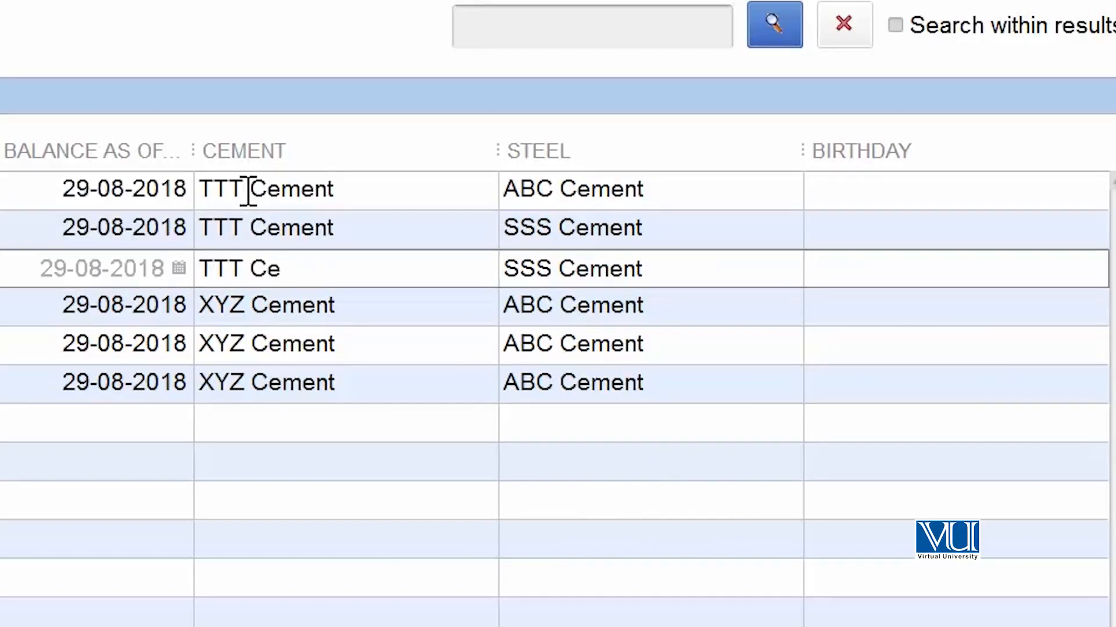
text(ment)
- Change the Steel value in the first row to SSS Steel
double_click(522, 189)
text(SSS Steel)
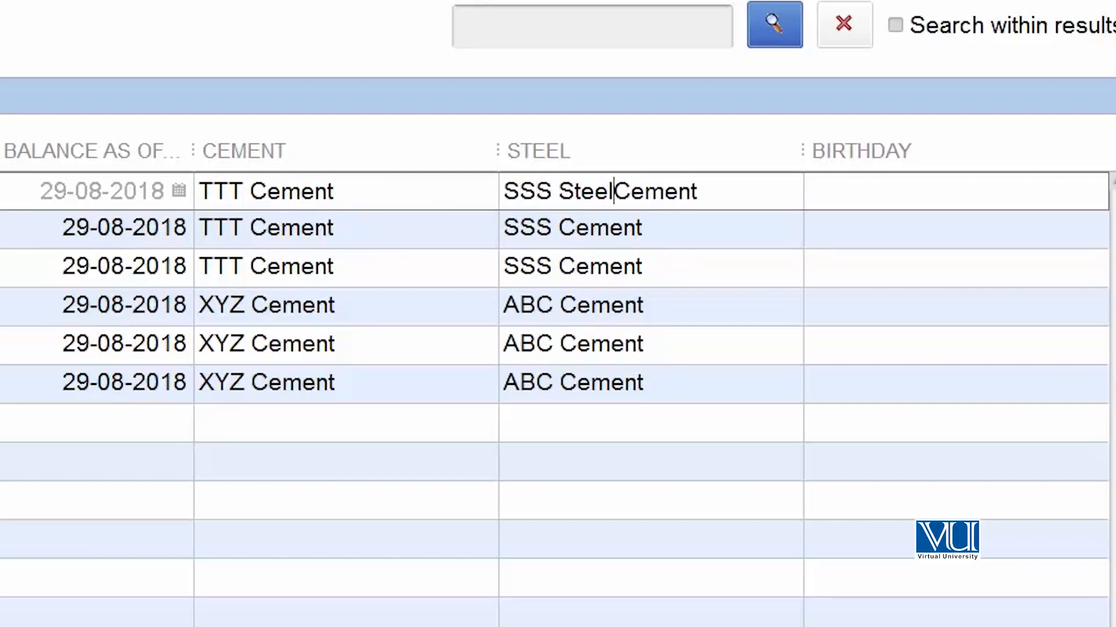
key(Delete)
key(Delete)
key(Delete)
key(Delete)
key(Delete)
key(Delete)
key(Return)
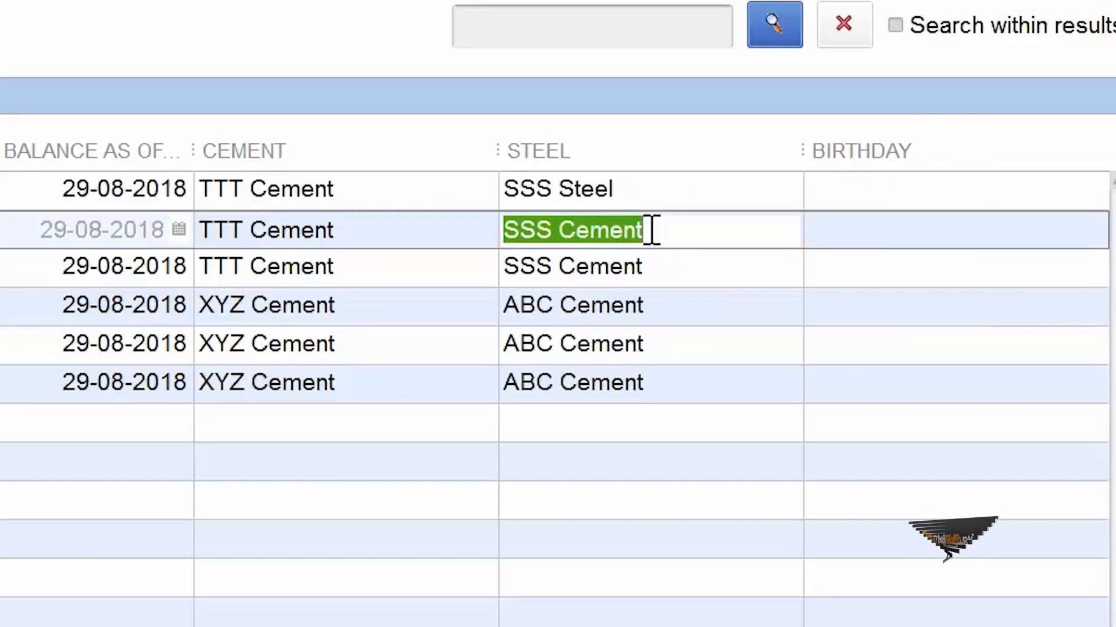
- Clear the Steel values in the second and third rows, and copy SSS Steel down from the first row
key(Delete)
key(Return)
key(Delete)
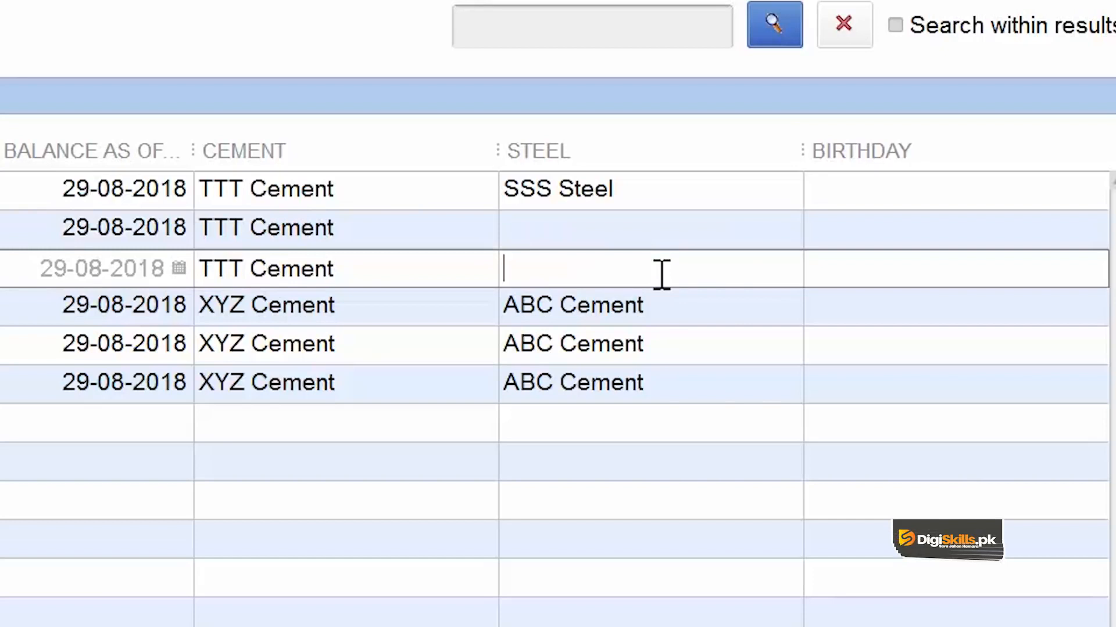
click(639, 186)
right_click(639, 186)
click(748, 408)
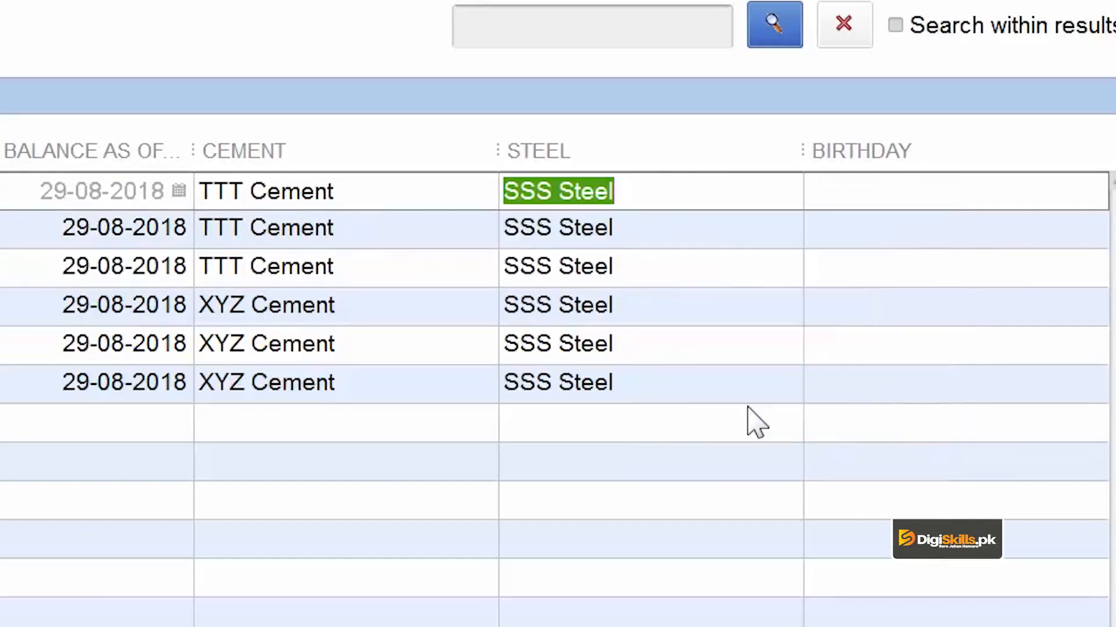
- Change the Steel value in the fourth row to ABC Steel and copy it down to the rows below
click(603, 300)
click(560, 304)
key(shift+Home)
text(ABC)
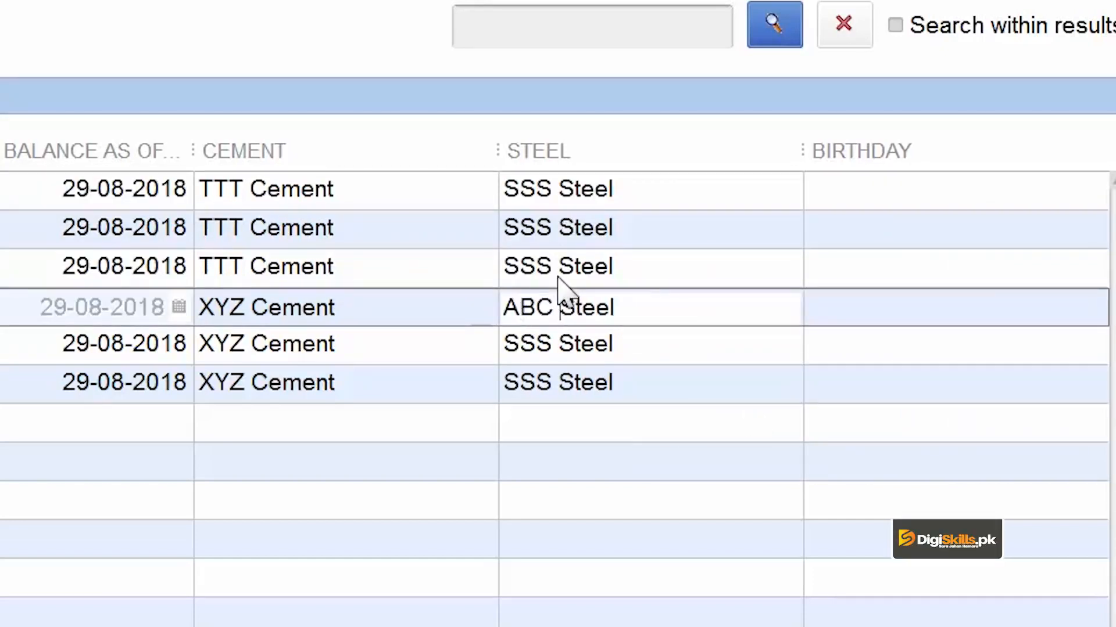
right_click(646, 308)
click(803, 532)
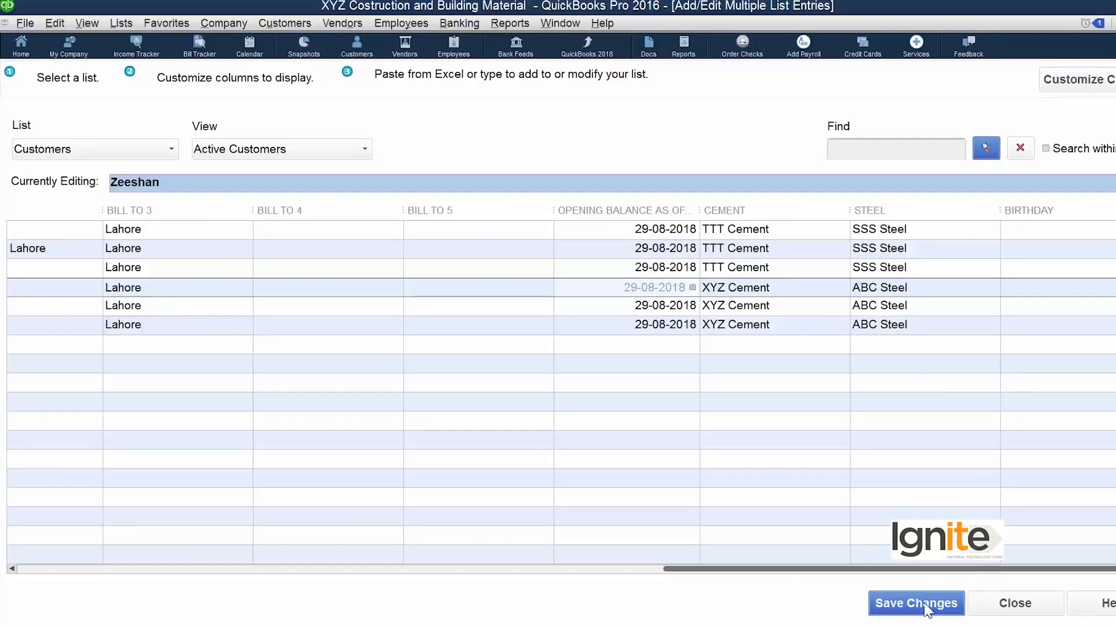
- Save the changes to the customer records and close the multiple list entries window
click(924, 605)
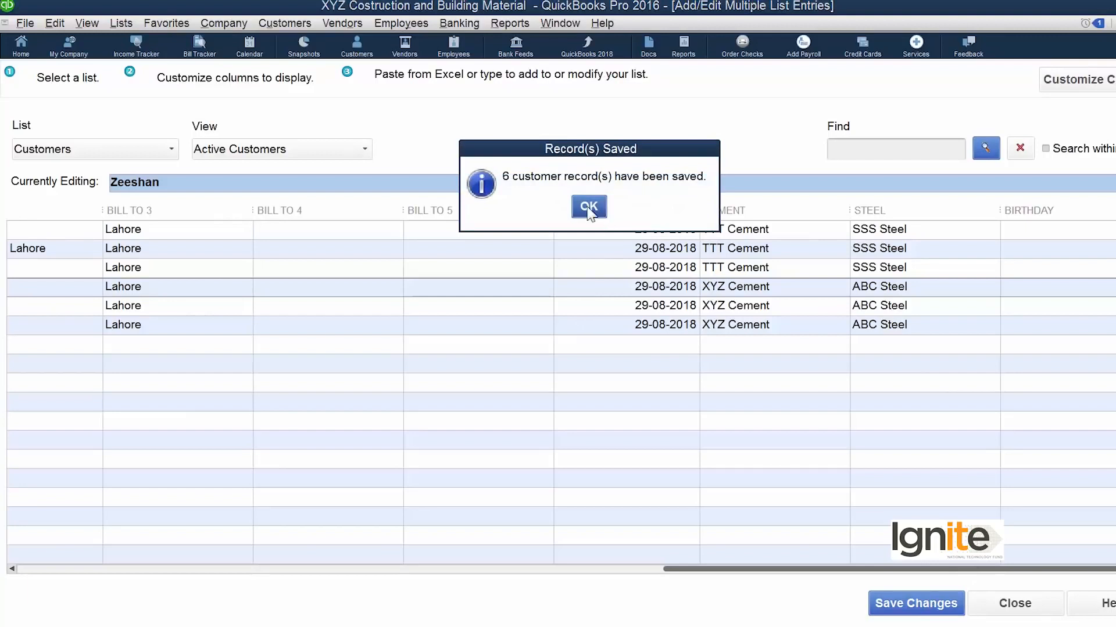
click(589, 209)
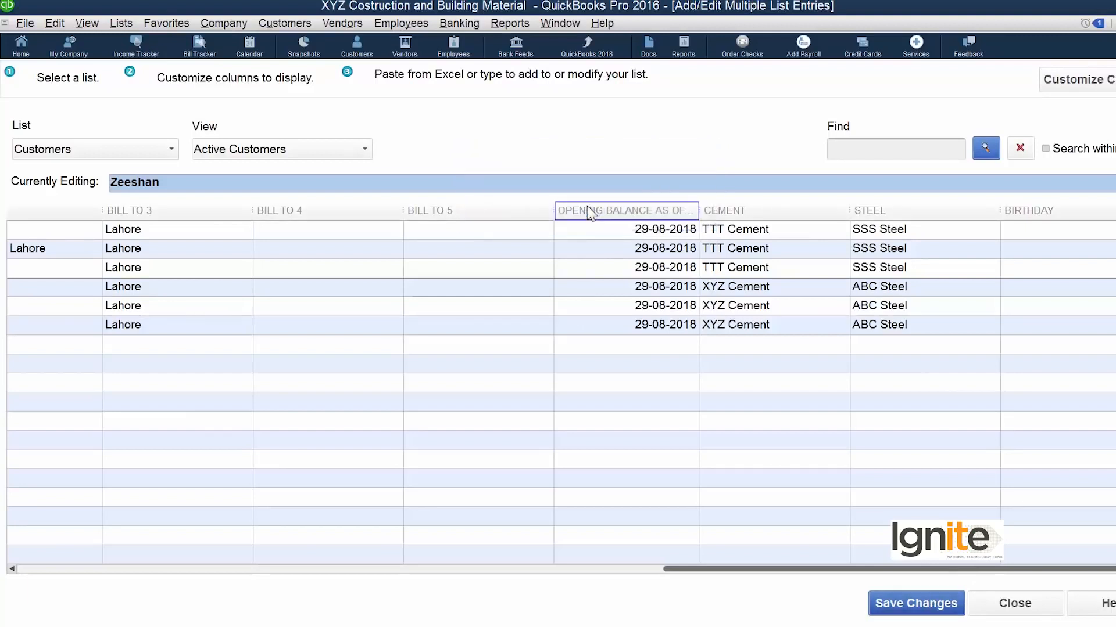
click(1014, 604)
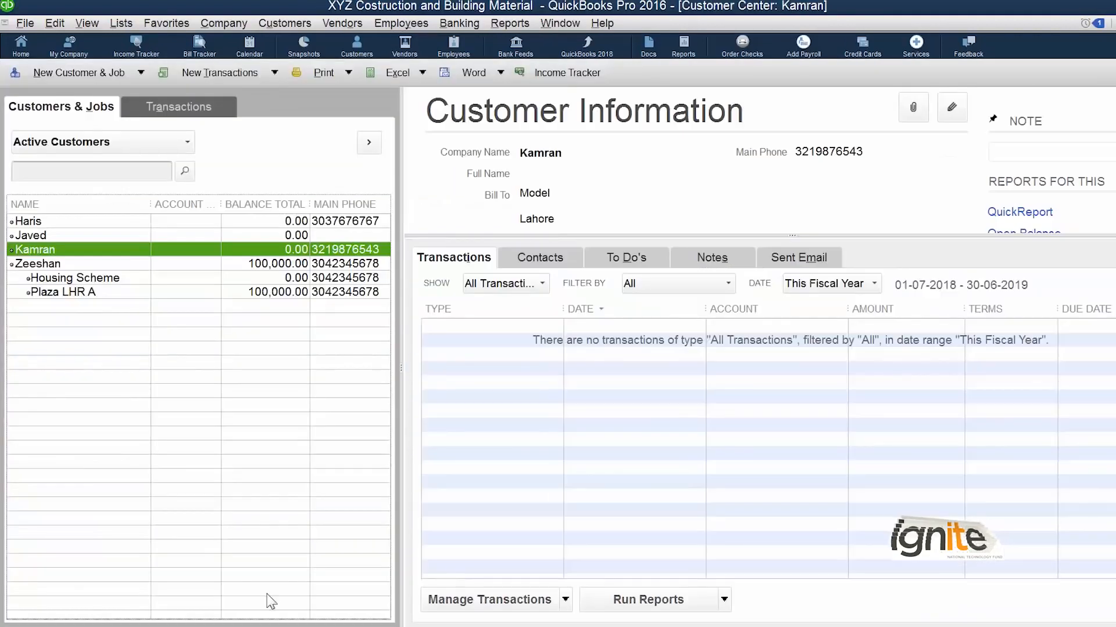